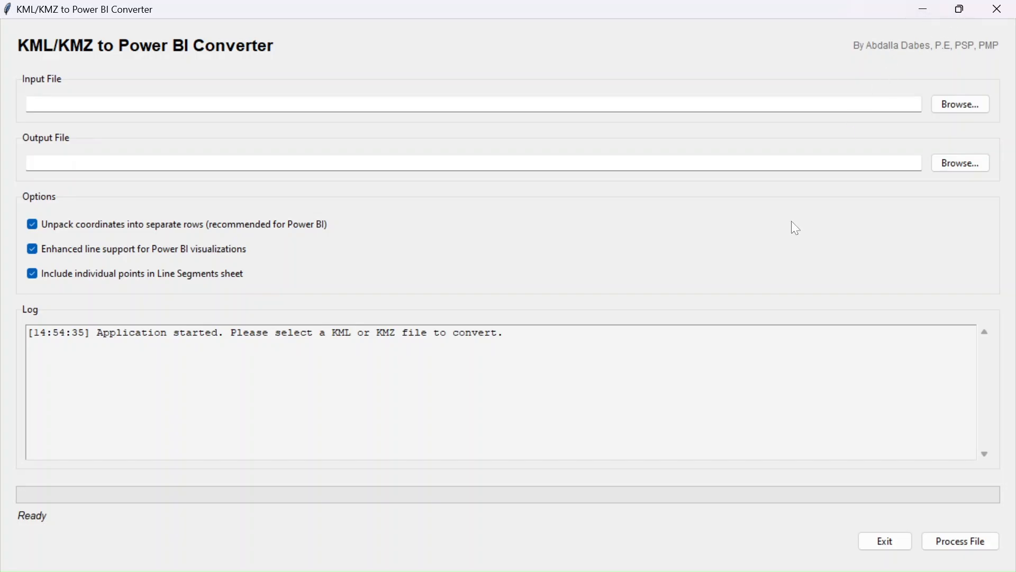
Switch to Google Earth, export Untitled project as a KML file and show the downloaded file in its folder
key("alt+Tab")
key("alt+Tab")
key("alt+Tab")
key("alt+Tab")
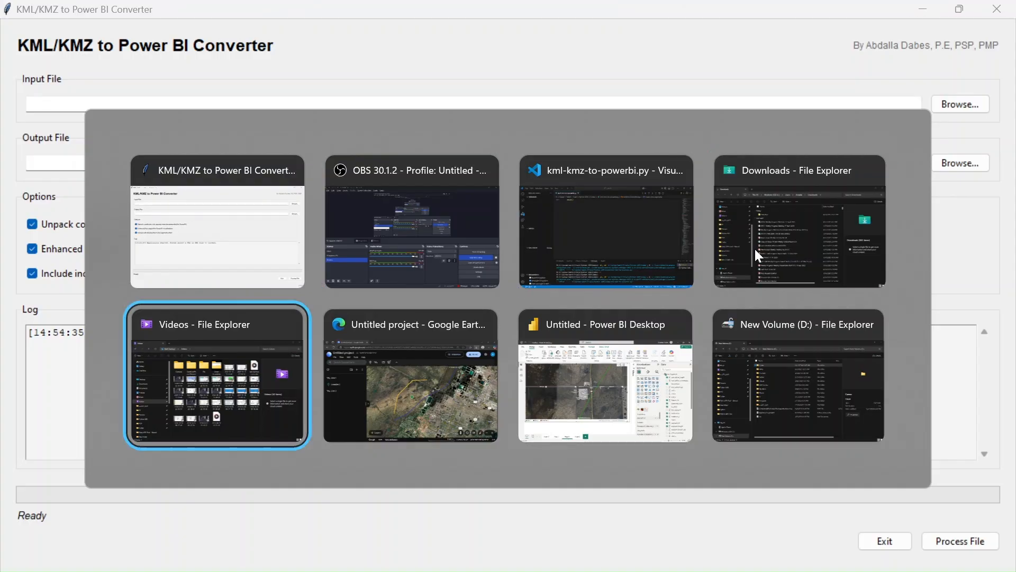
key("alt+Tab")
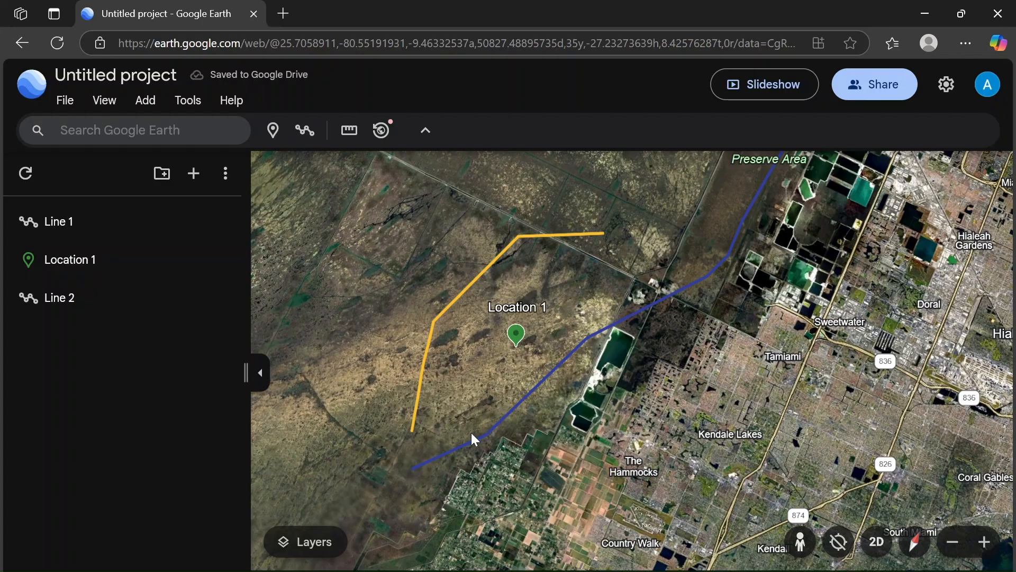
left_click(66, 104)
left_click(119, 334)
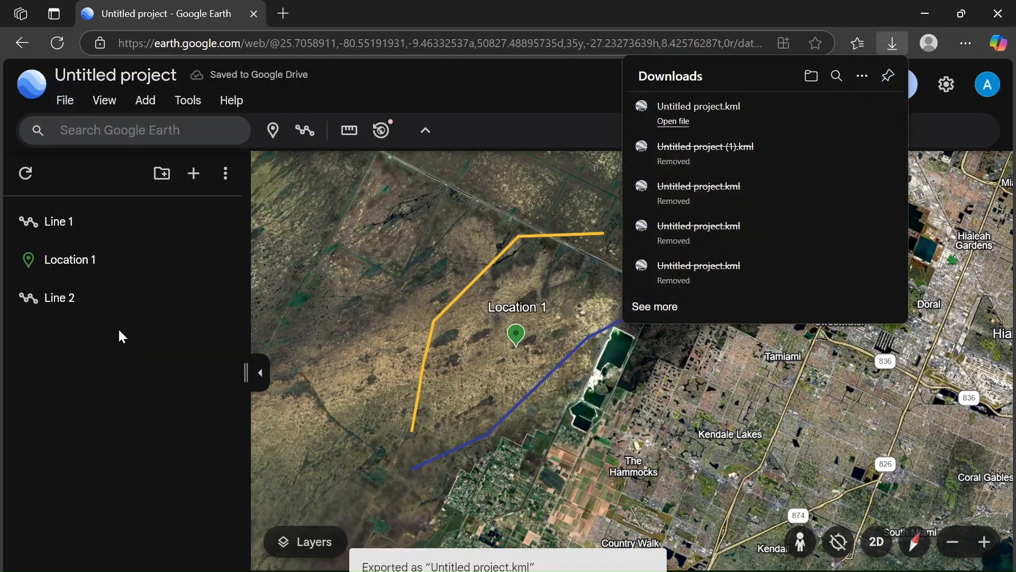
mouse_move(778, 107)
left_click(860, 109)
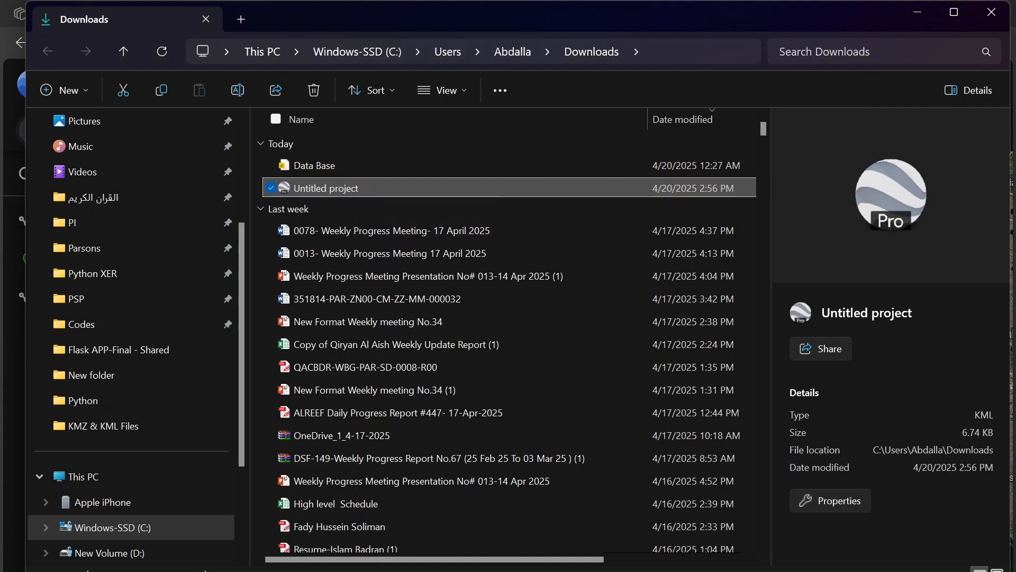
Restart the KML/KMZ to Power BI Converter from VS Code and maximize its window
left_click(621, 570)
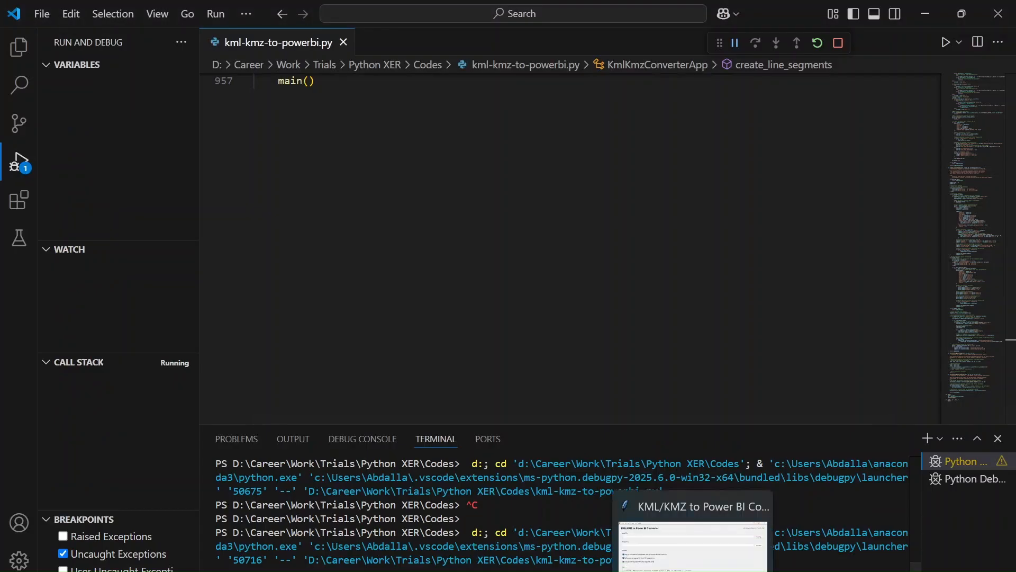
left_click(693, 570)
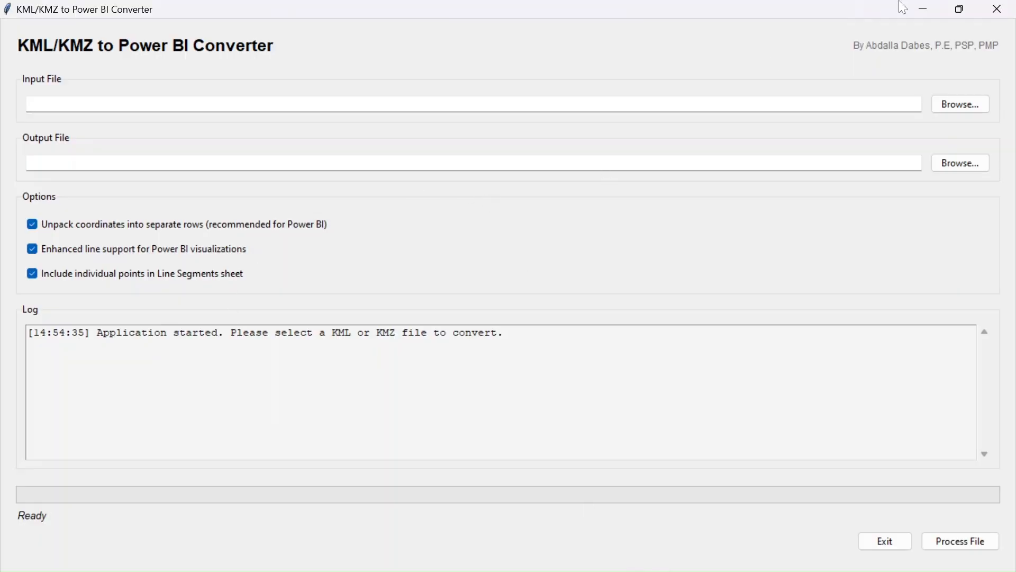
left_click(992, 12)
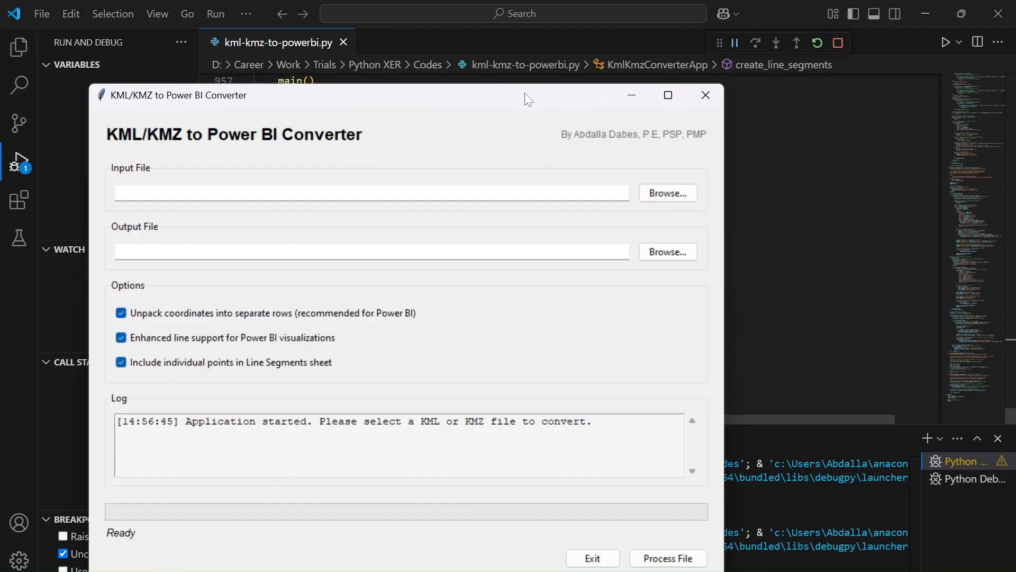
double_click(525, 93)
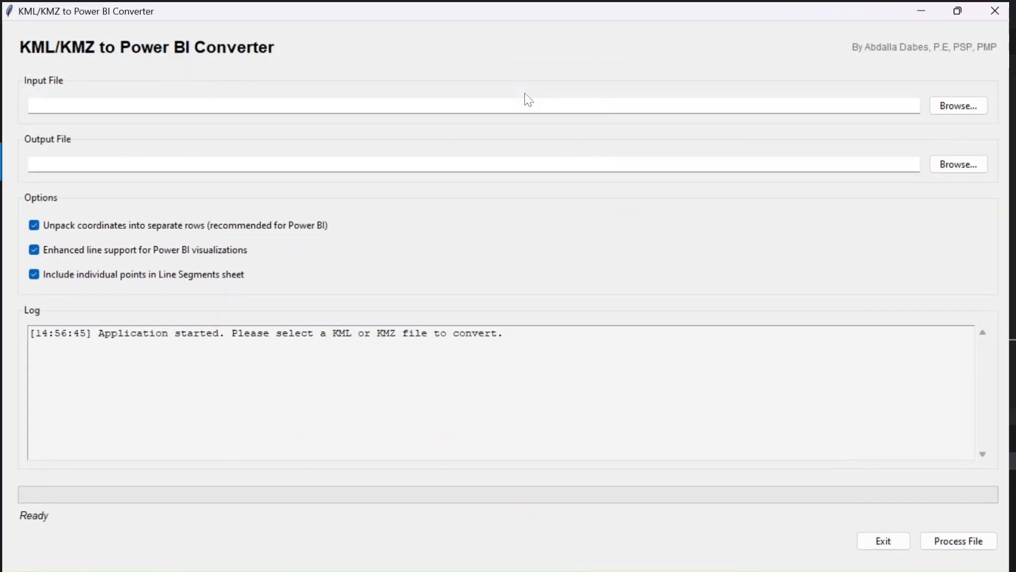
Convert Untitled project.kml from Downloads to an Excel file and open the folder containing the output
left_click(960, 103)
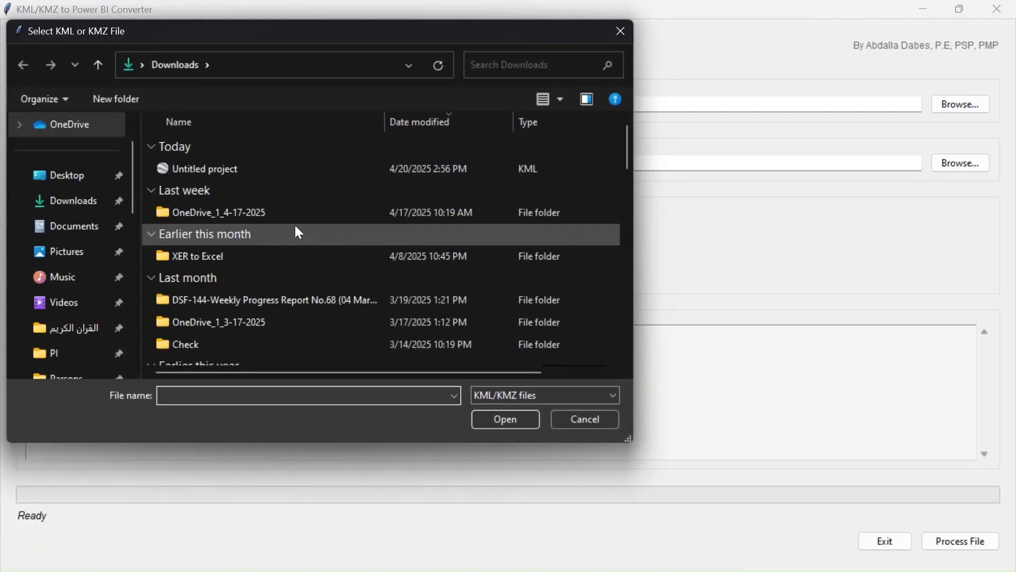
left_click(222, 168)
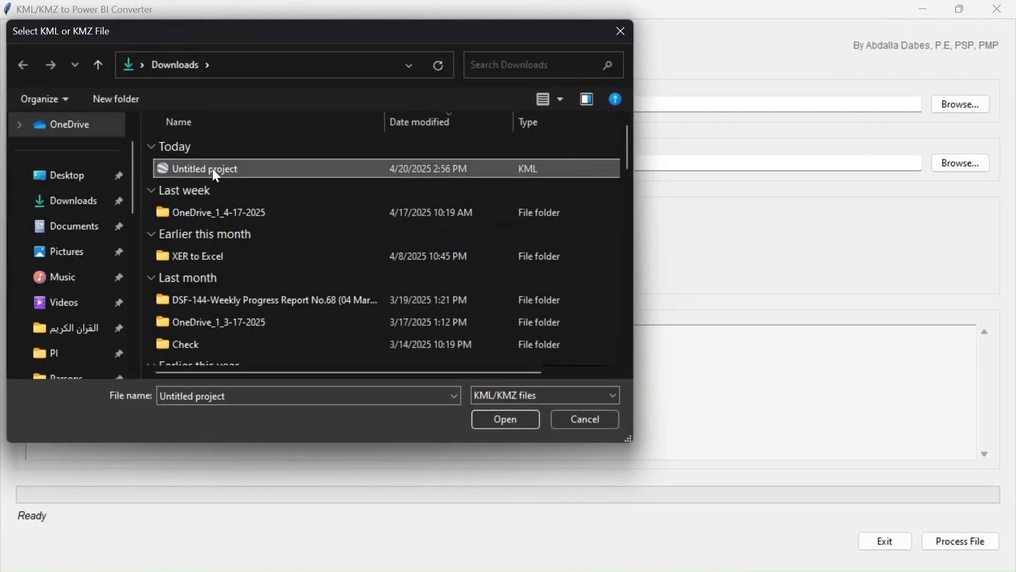
double_click(213, 169)
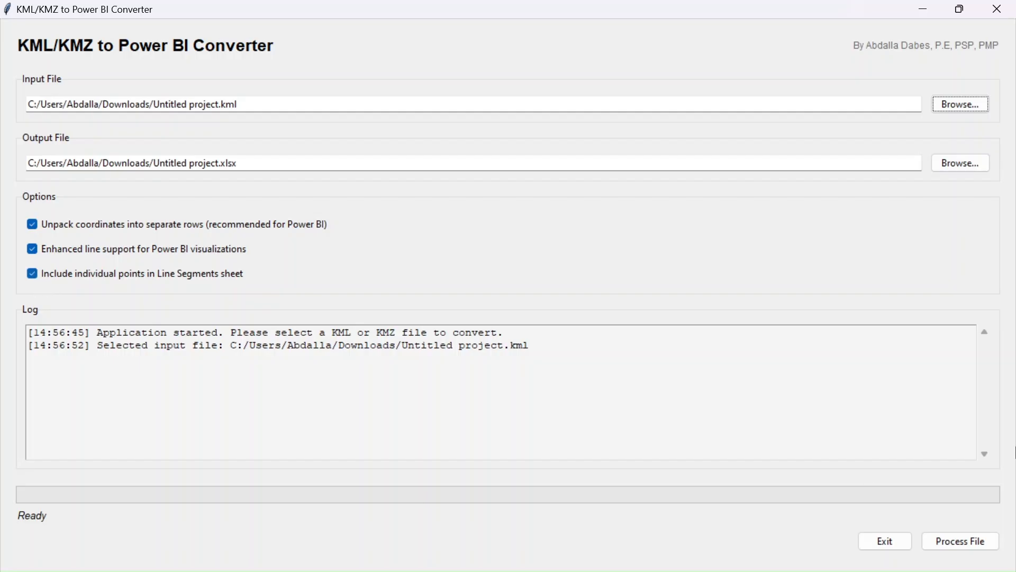
left_click(978, 542)
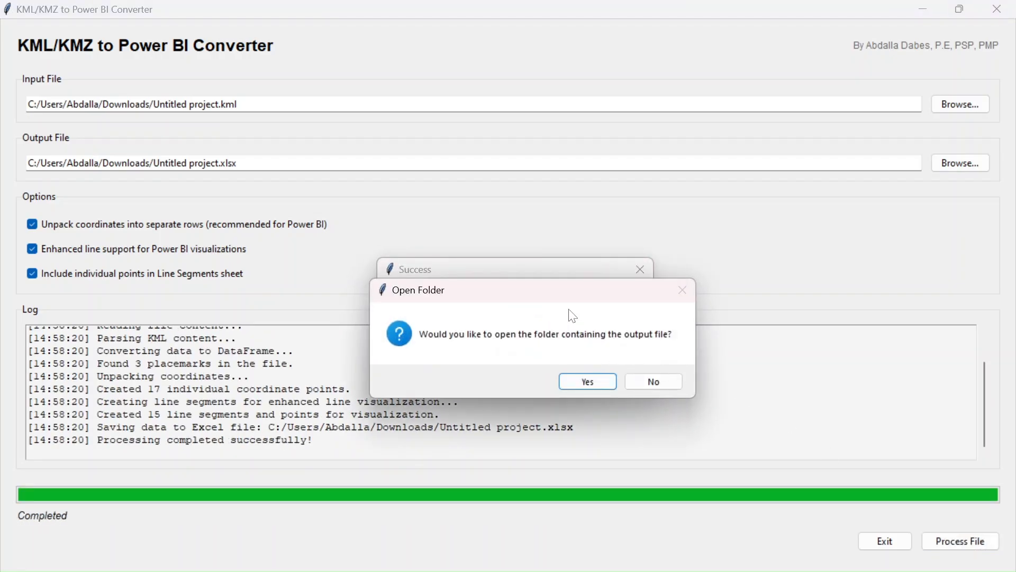
left_click(589, 382)
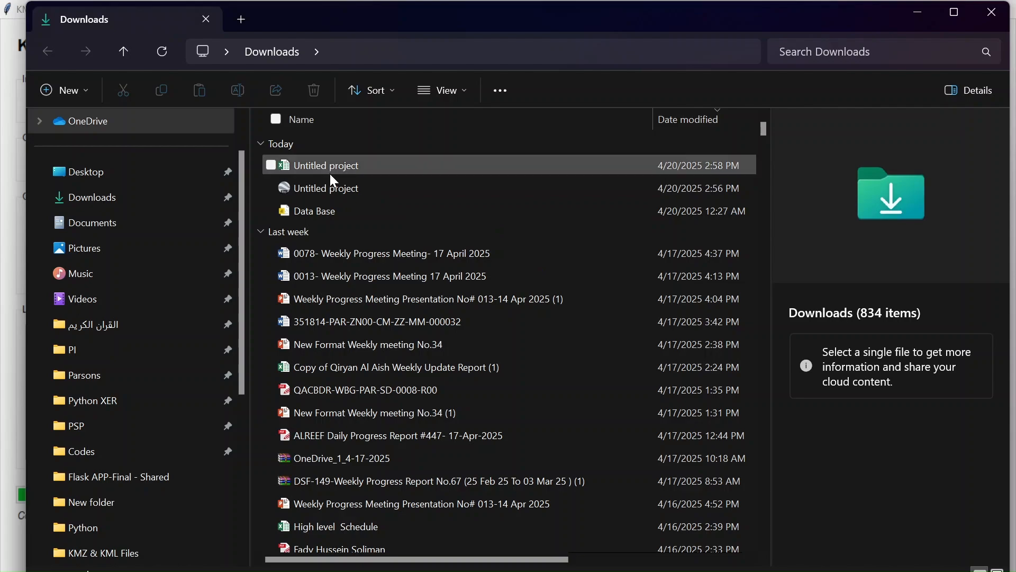
Switch to Power BI Desktop, set the data source to Untitled project.xlsx in Downloads and refresh the report data
left_click(609, 571)
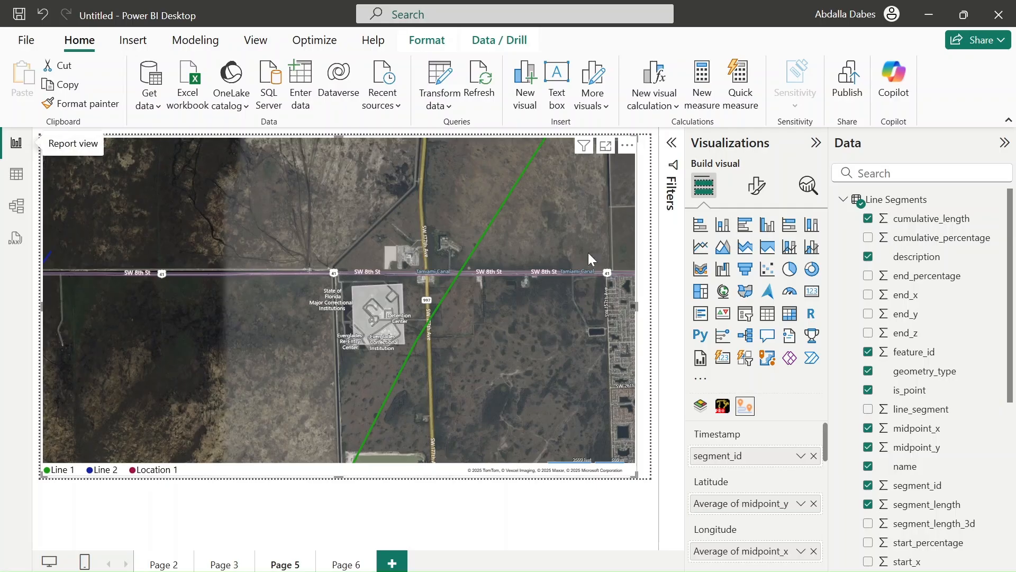
left_click(445, 97)
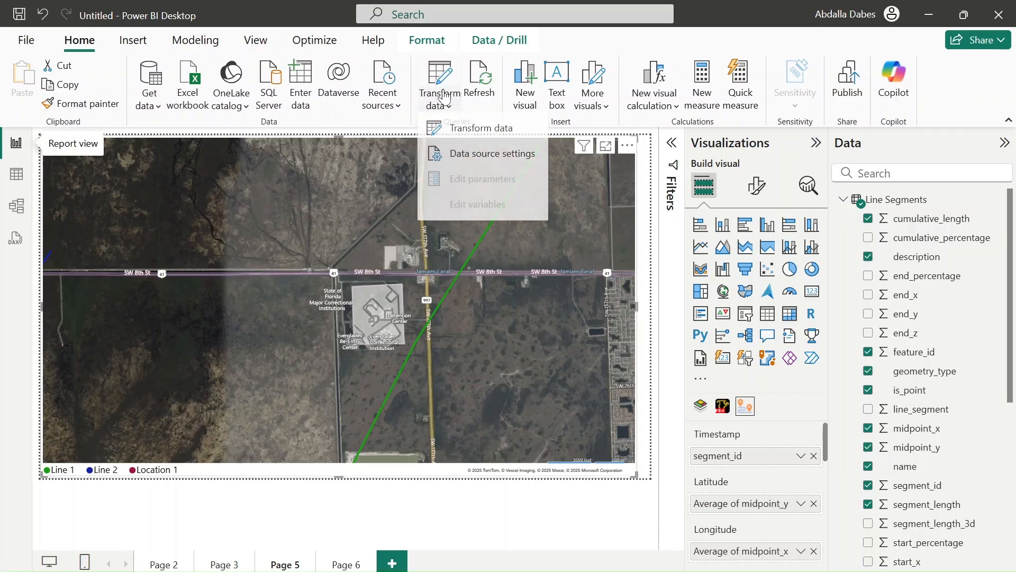
left_click(468, 157)
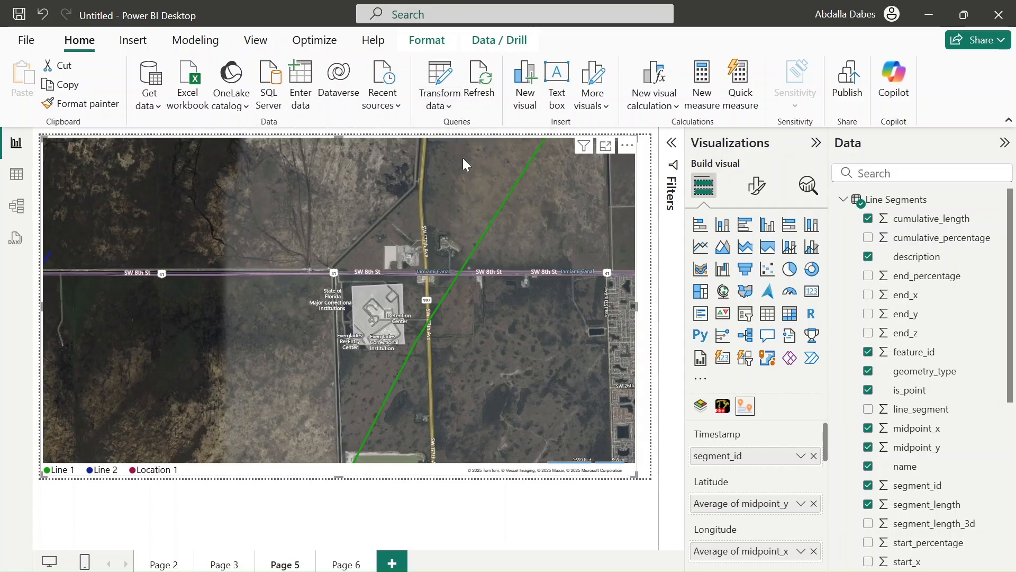
right_click(428, 214)
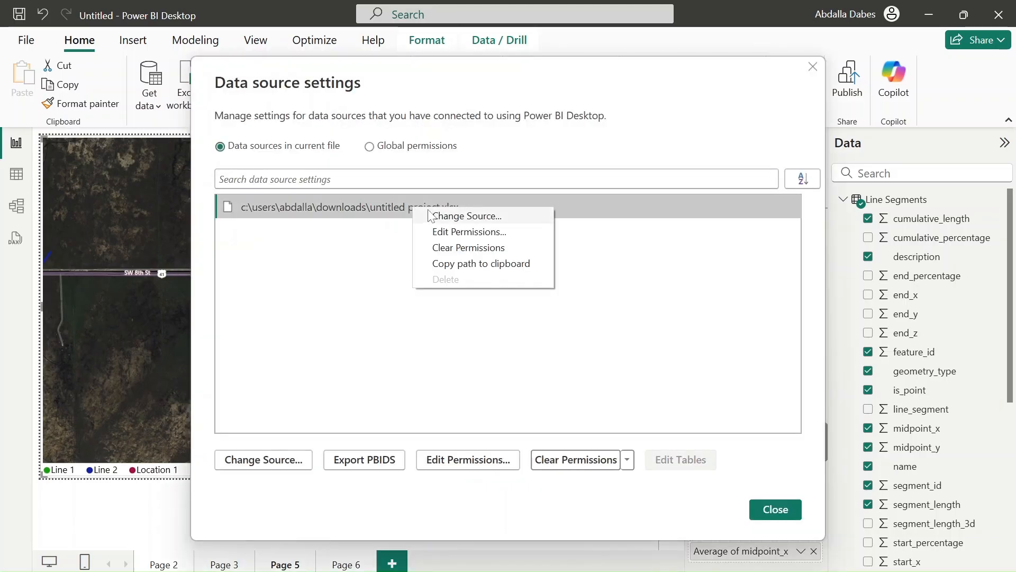
left_click(429, 210)
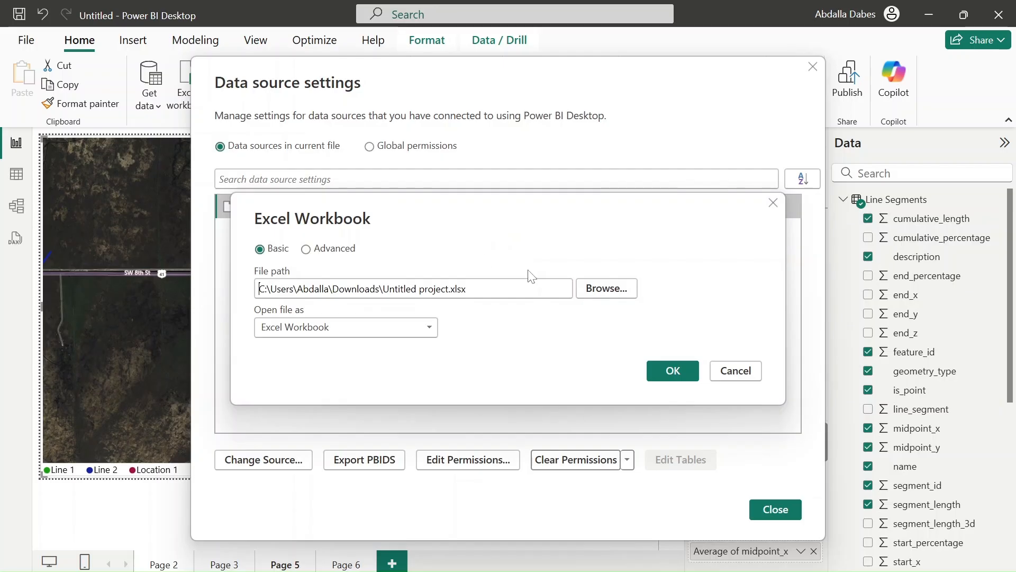
left_click(589, 289)
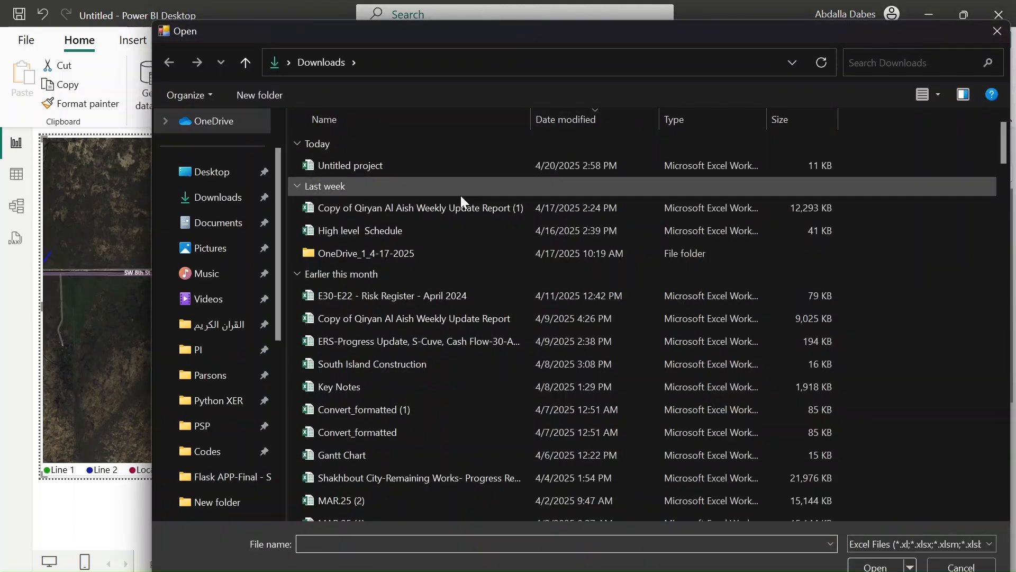
double_click(353, 165)
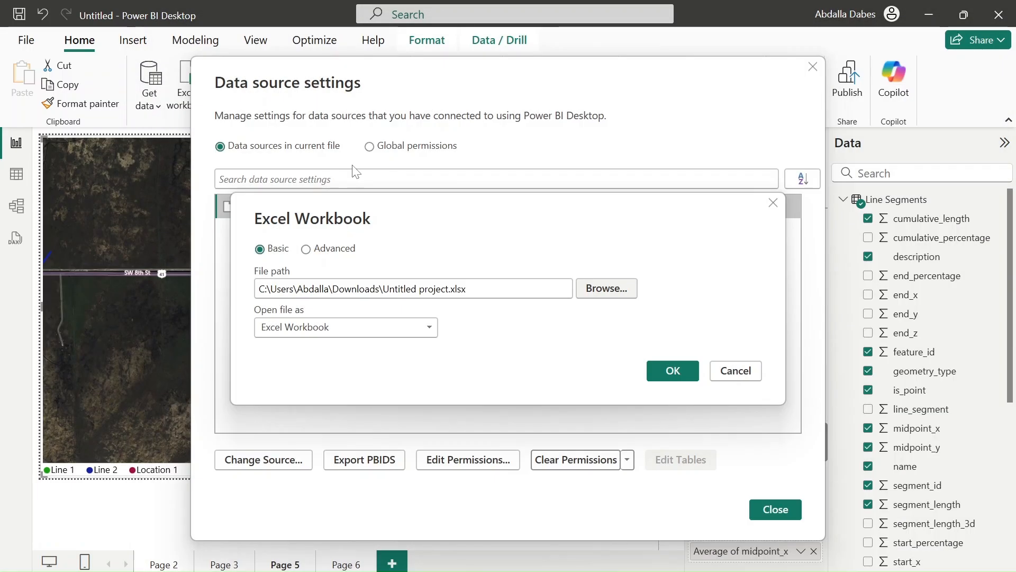
left_click(669, 378)
left_click(765, 504)
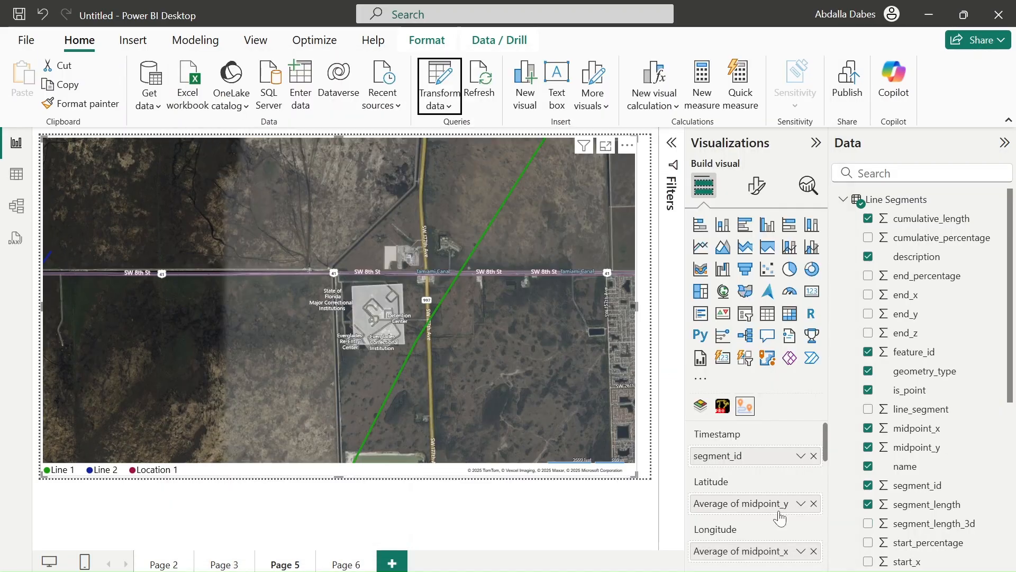
left_click(475, 86)
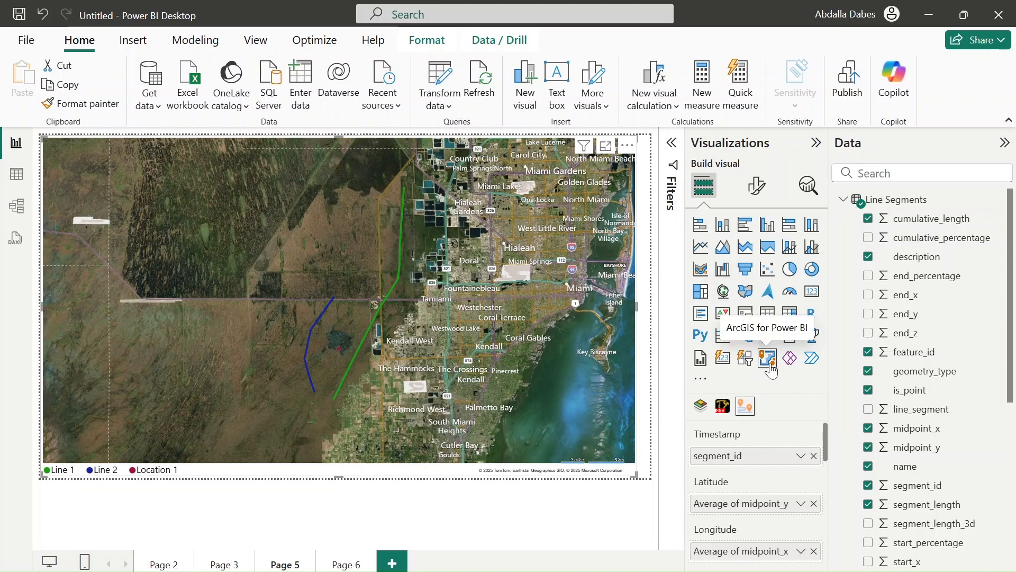
Examine the map visuals on Page 2, Page 3 and Page 6, and return to the line map on Page 5
left_click(155, 564)
left_click(532, 250)
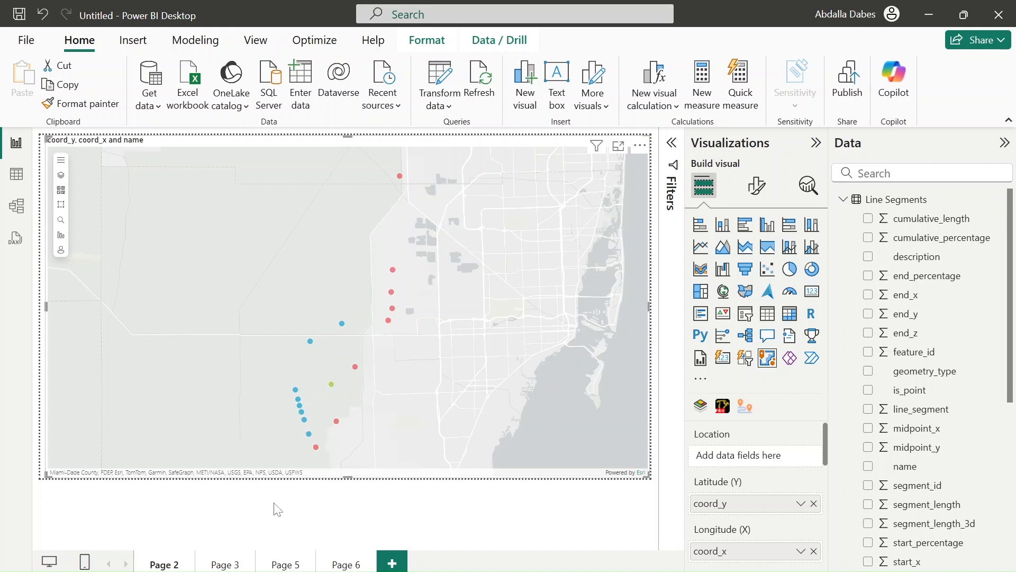
left_click(219, 564)
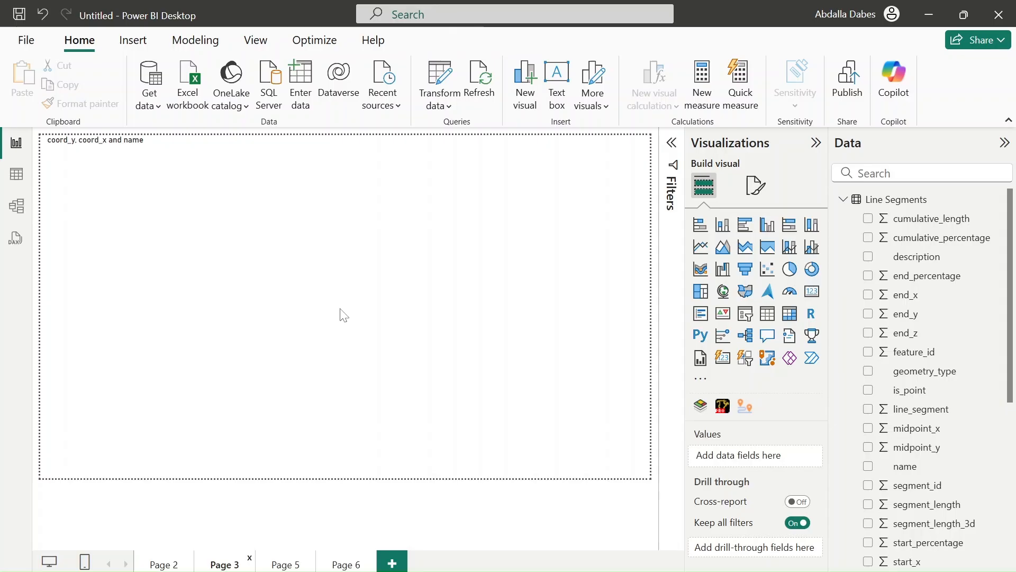
left_click(346, 564)
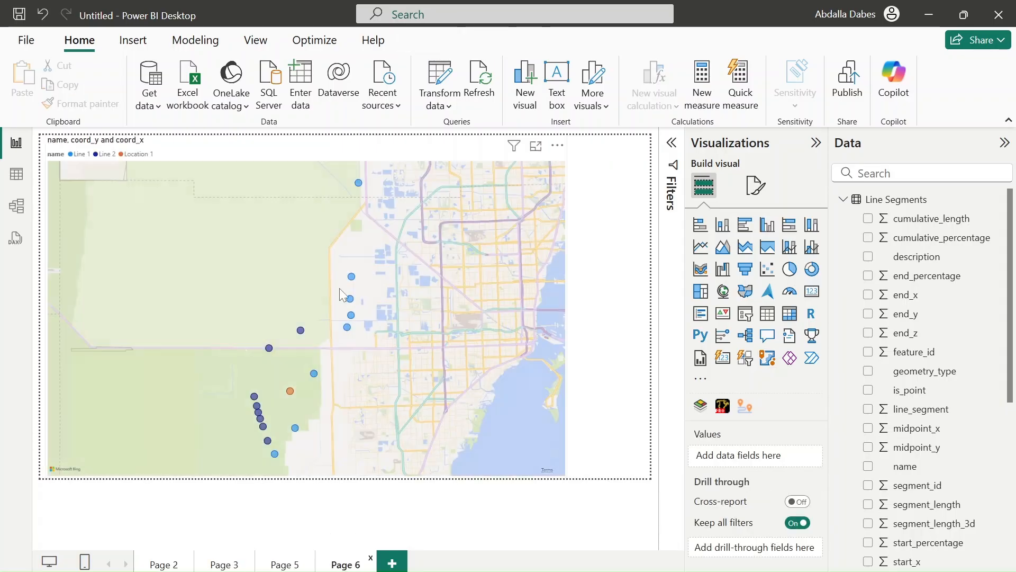
left_click(343, 295)
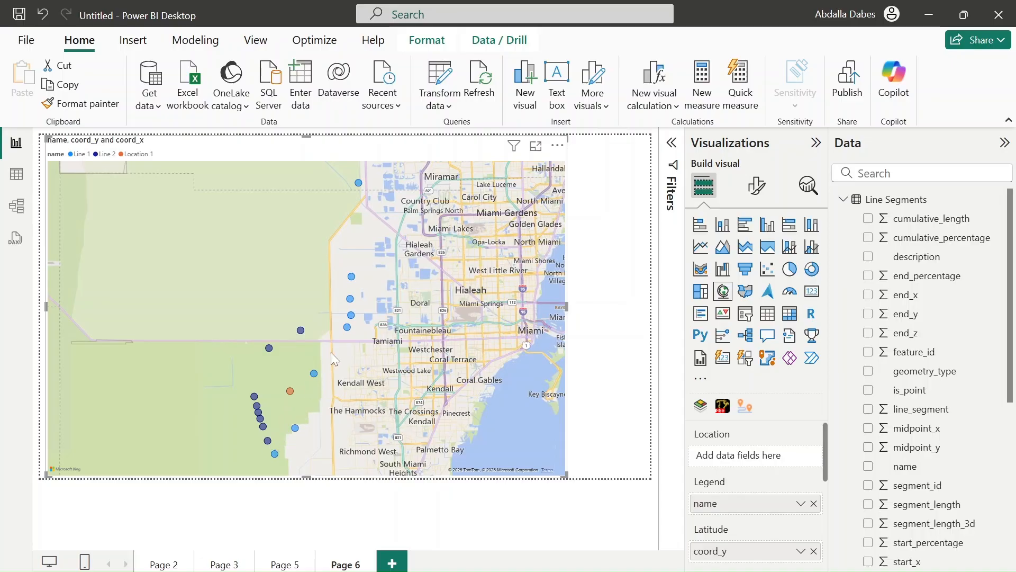
left_click(285, 565)
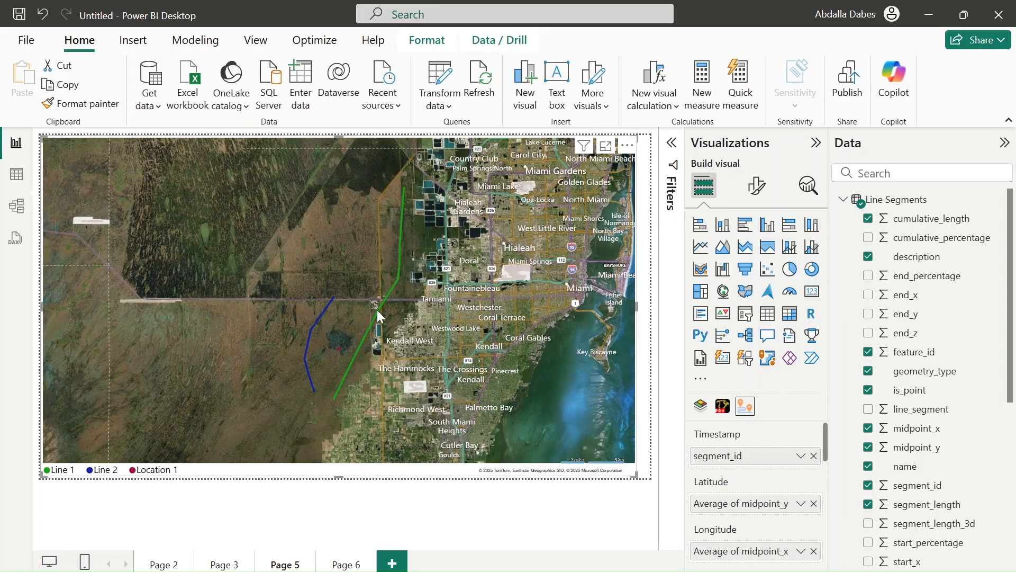
Try the Color, Gray and Dark map types on the Page 5 line map, and set the type to Light
left_click(756, 185)
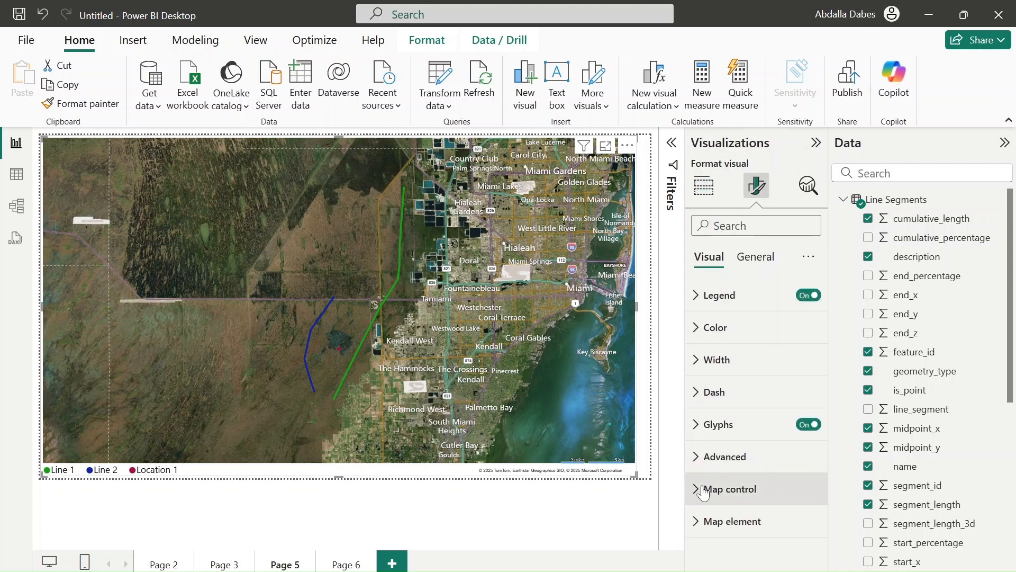
left_click(738, 489)
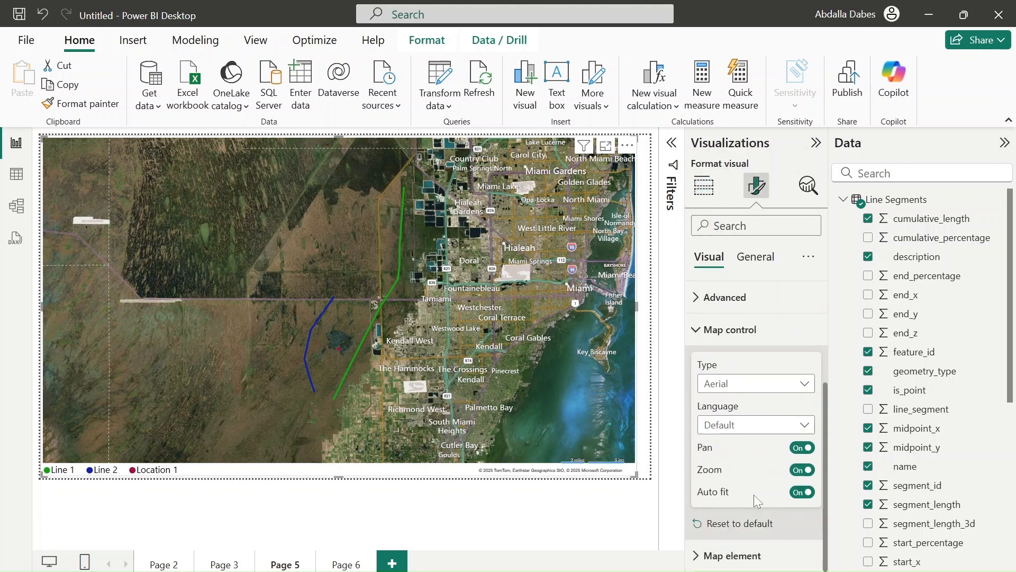
left_click(804, 384)
left_click(777, 423)
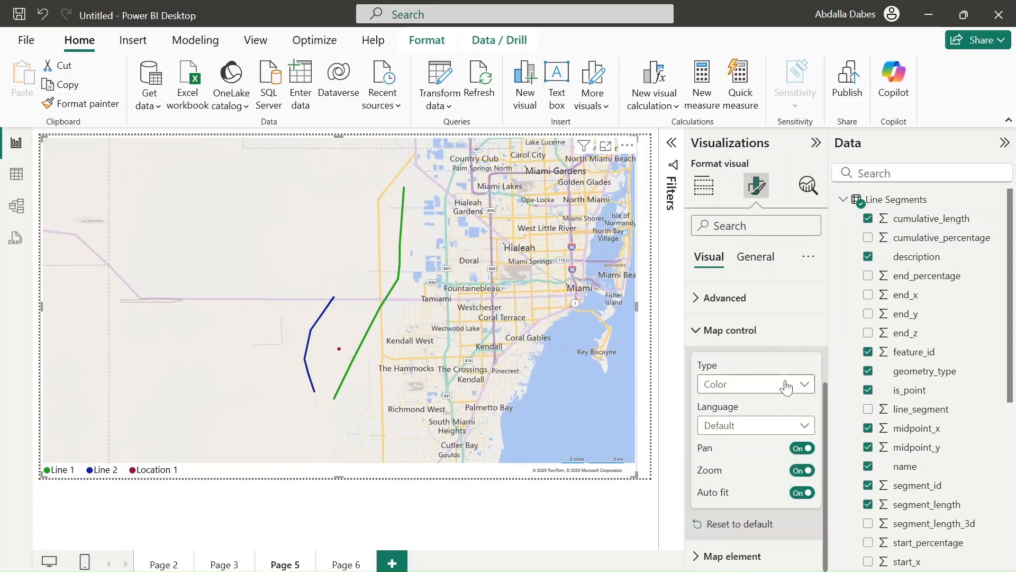
left_click(785, 386)
left_click(772, 443)
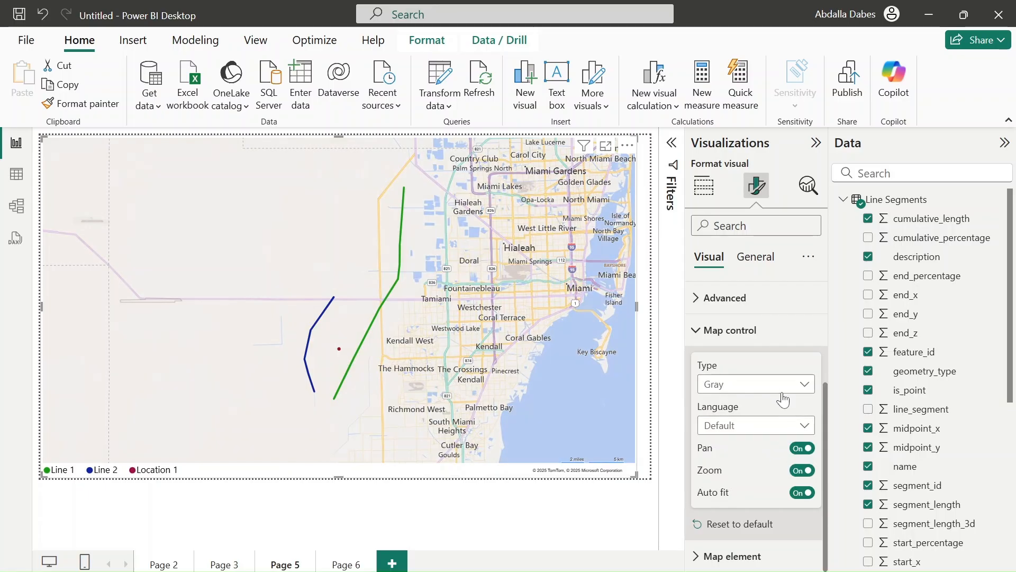
left_click(792, 385)
left_click(763, 468)
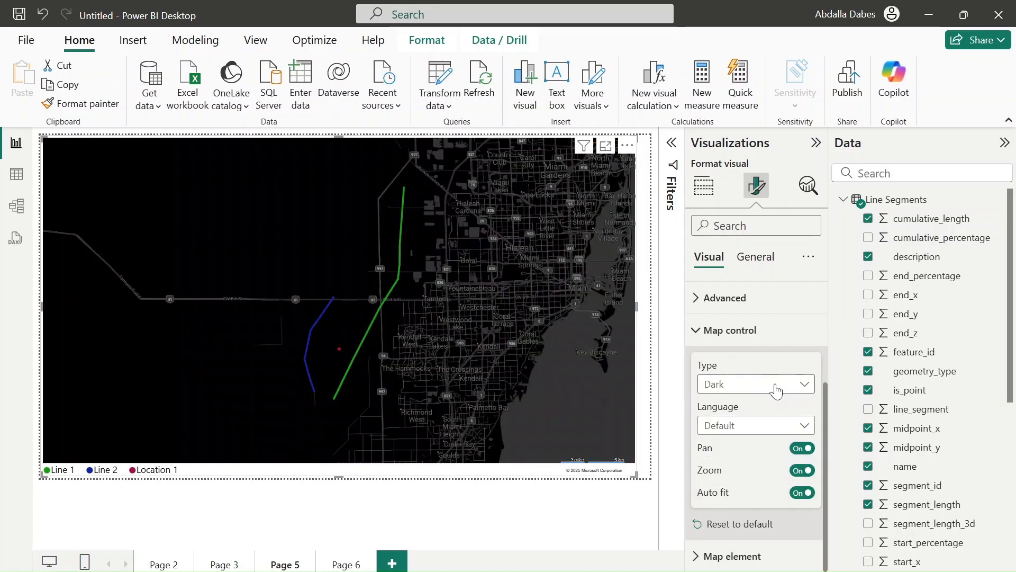
left_click(784, 384)
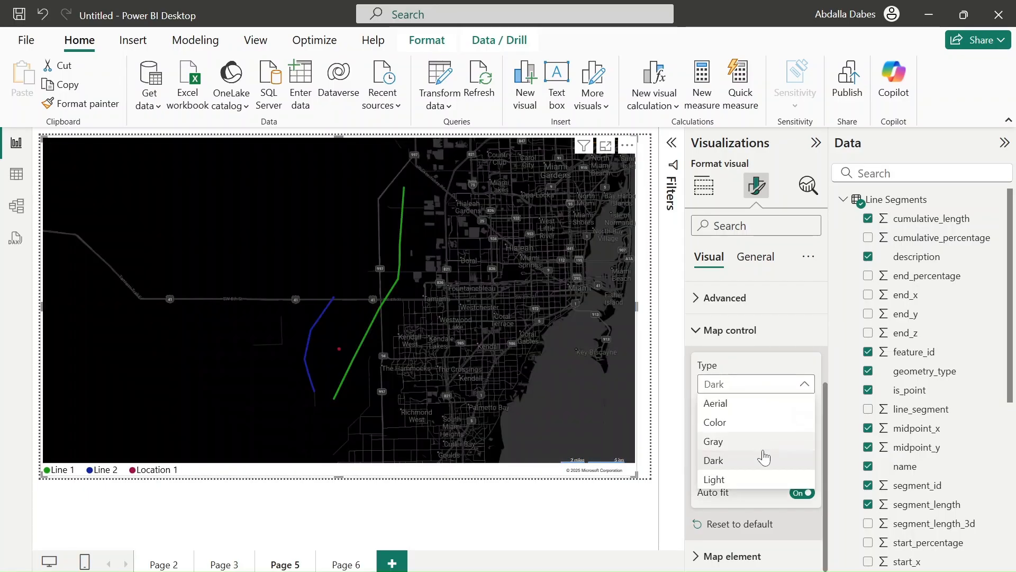
left_click(758, 480)
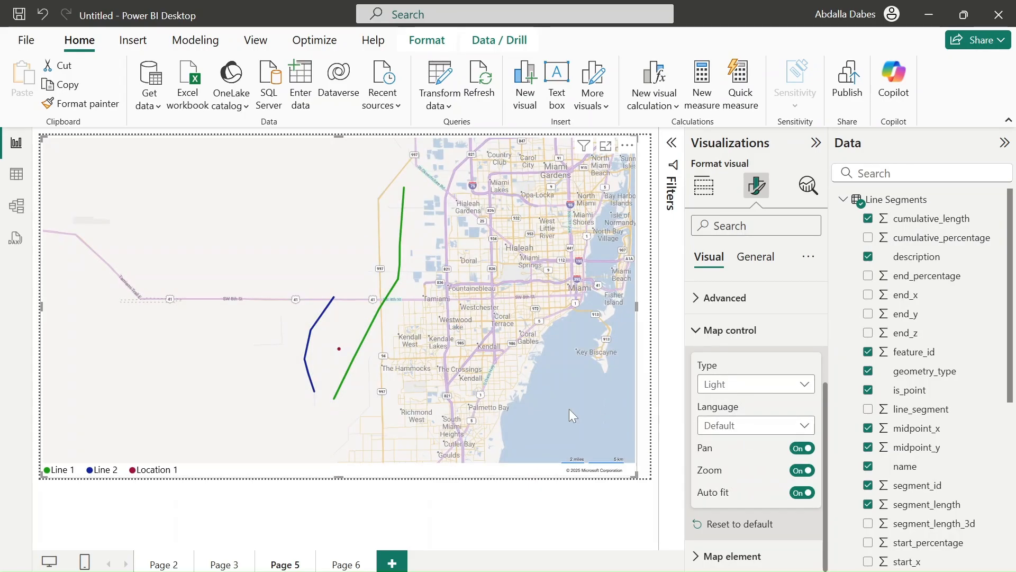